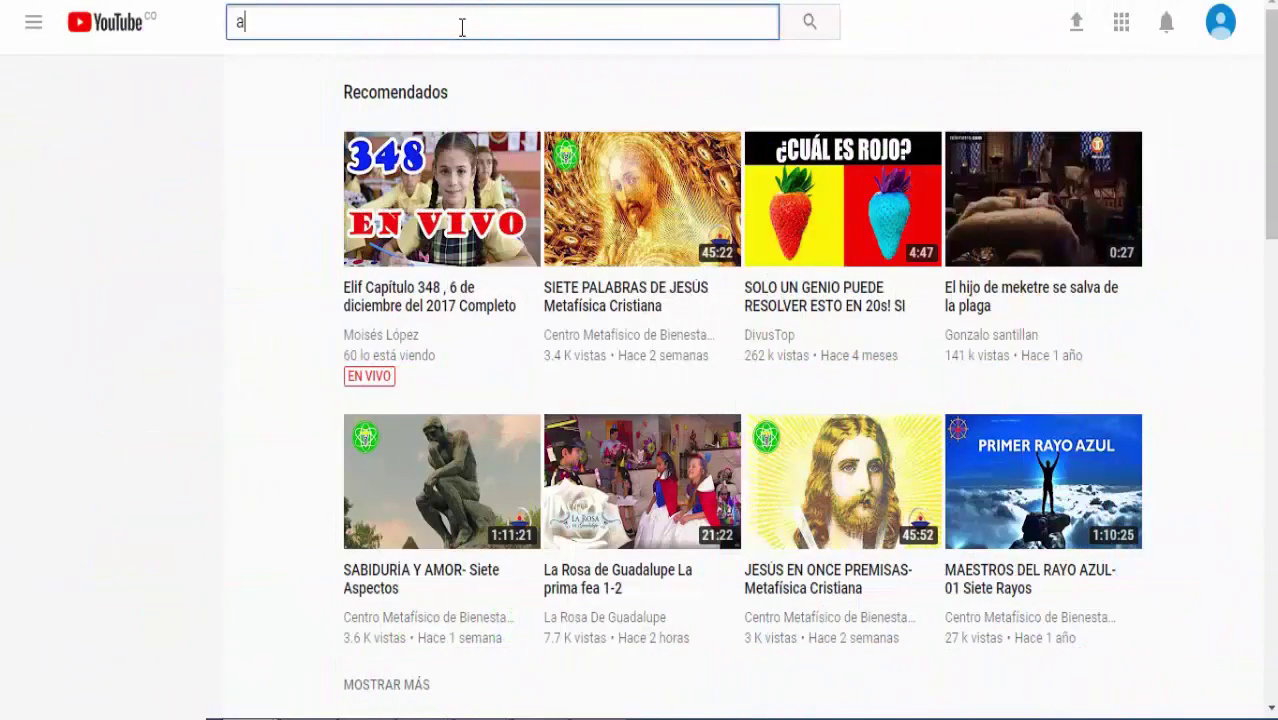
Search YouTube for 'aprende y enseña excel' and subscribe to the Aprende y Enseña Excel channel.
text(prende)
text( y)
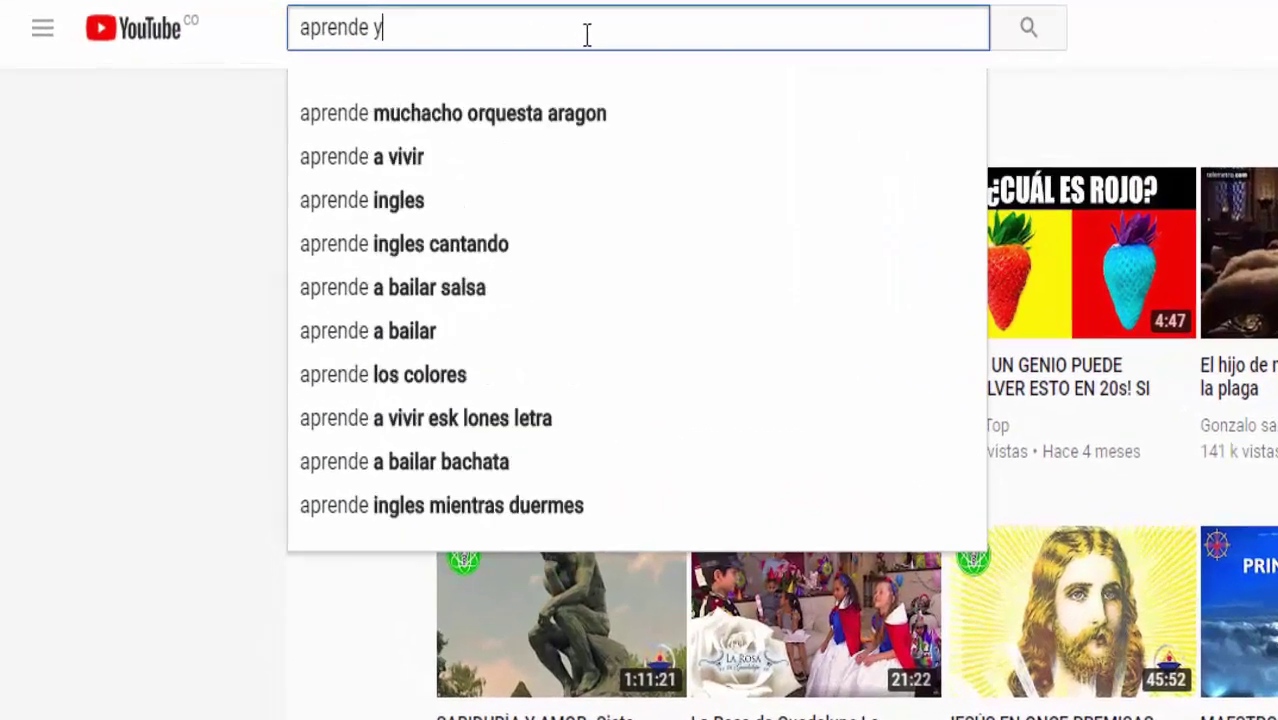
text( enseña excel)
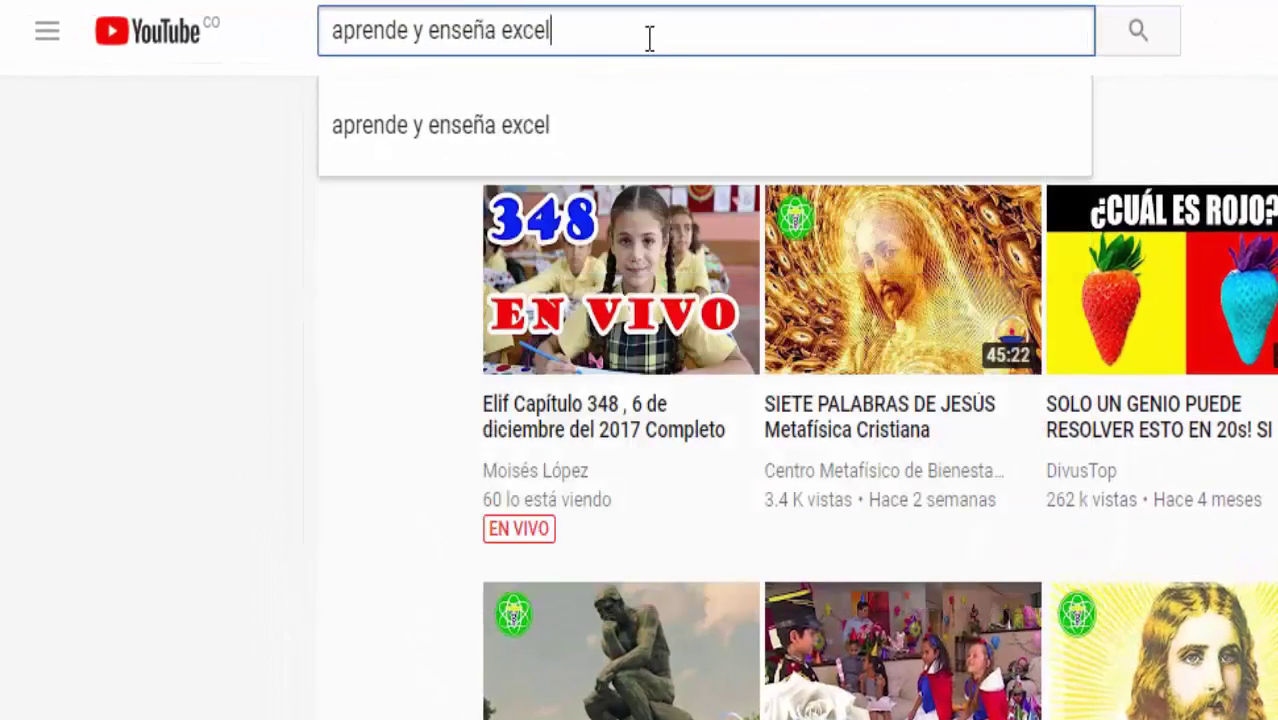
key(Return)
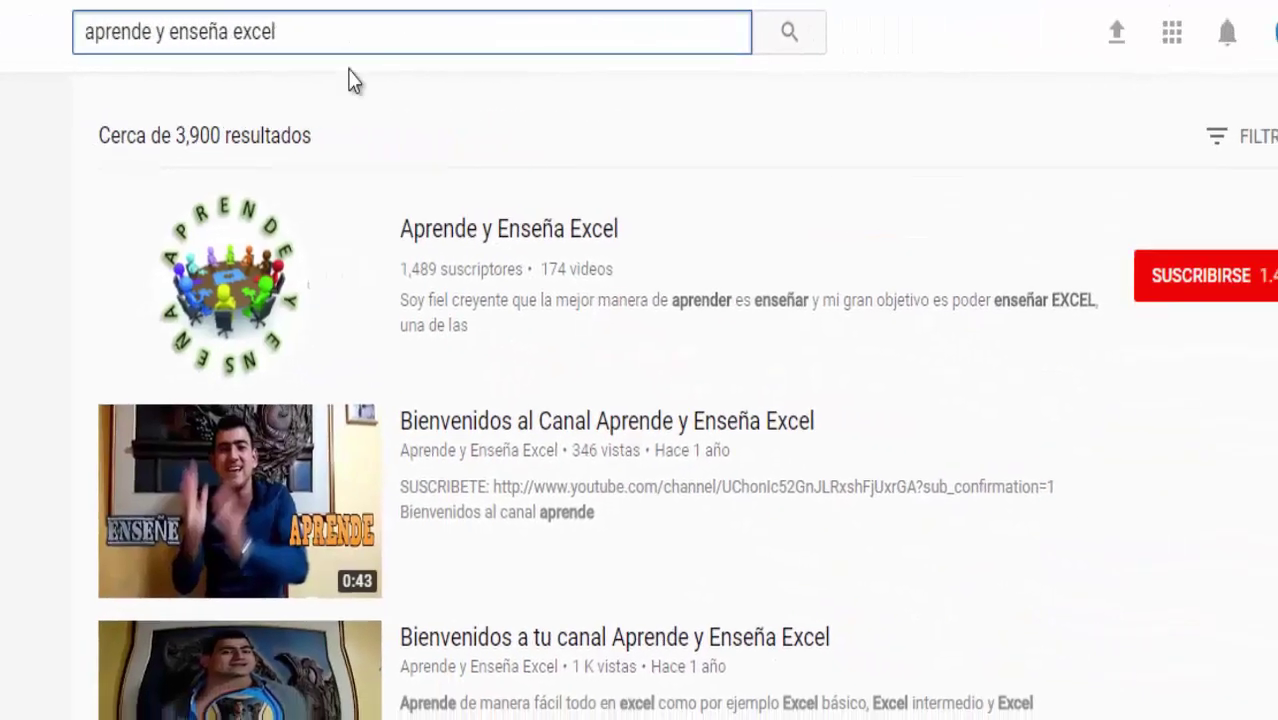
click(1155, 283)
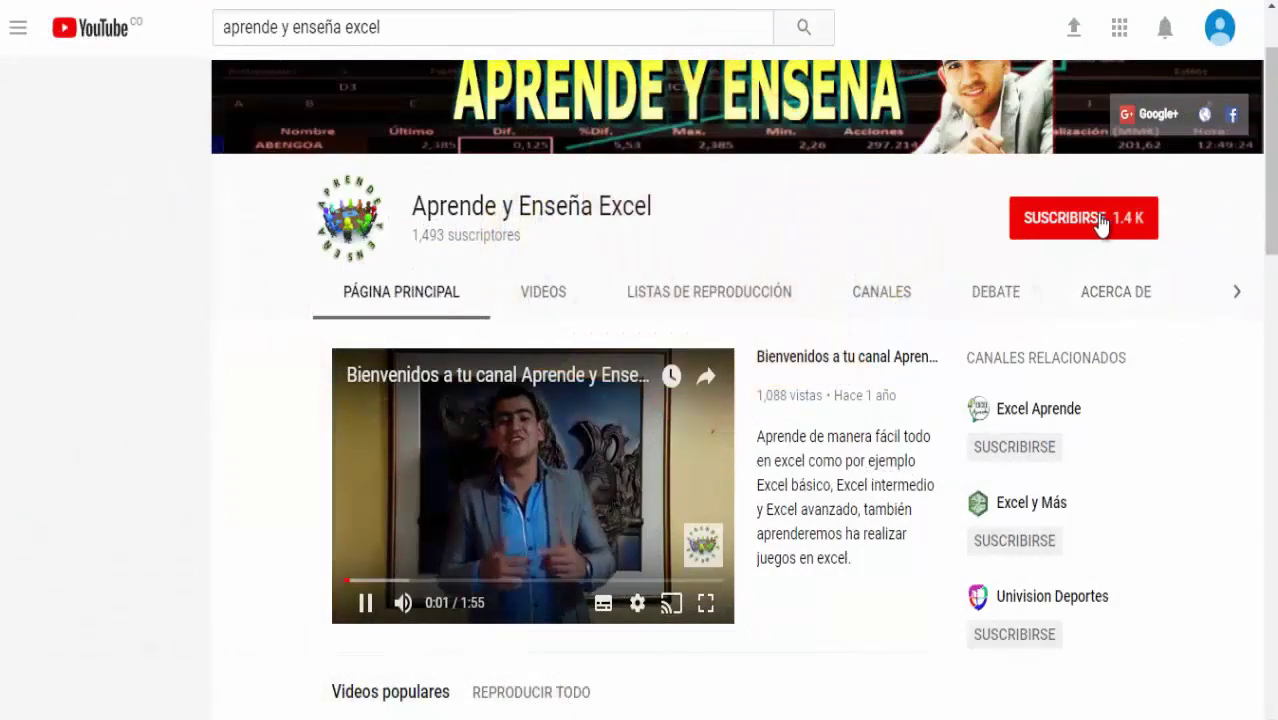
click(1101, 222)
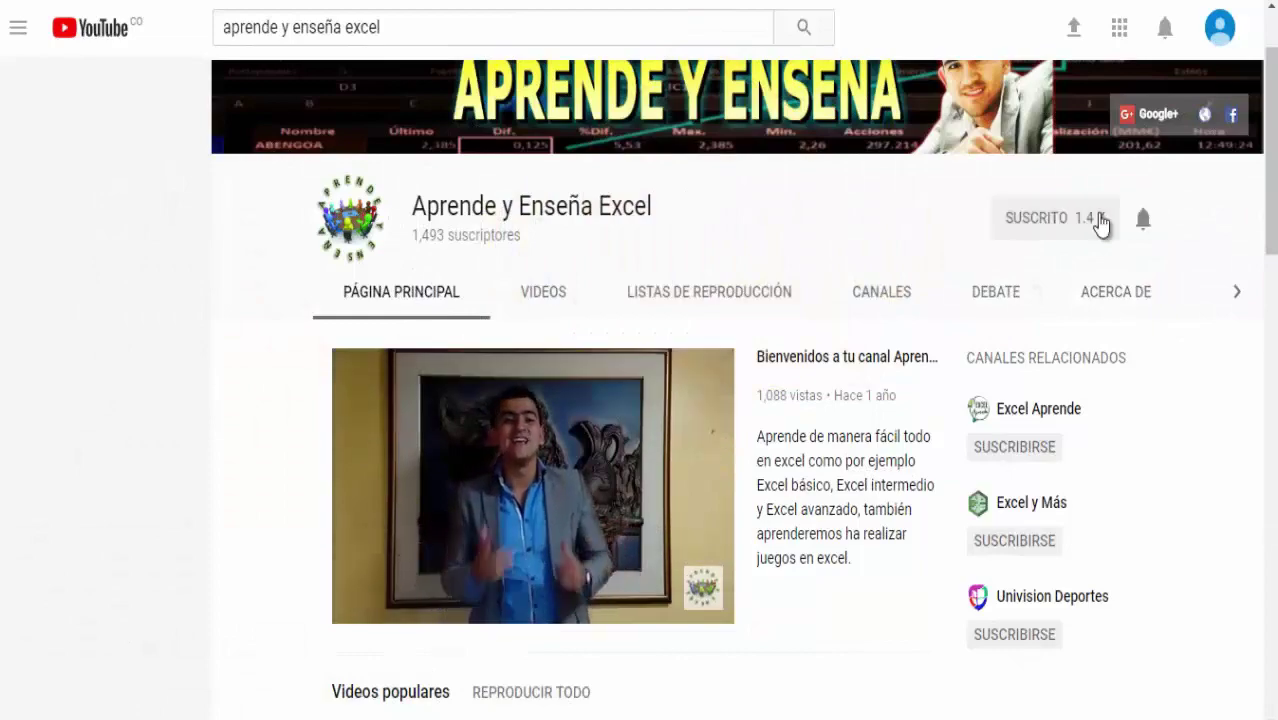
scroll(1135, 160, down, 1)
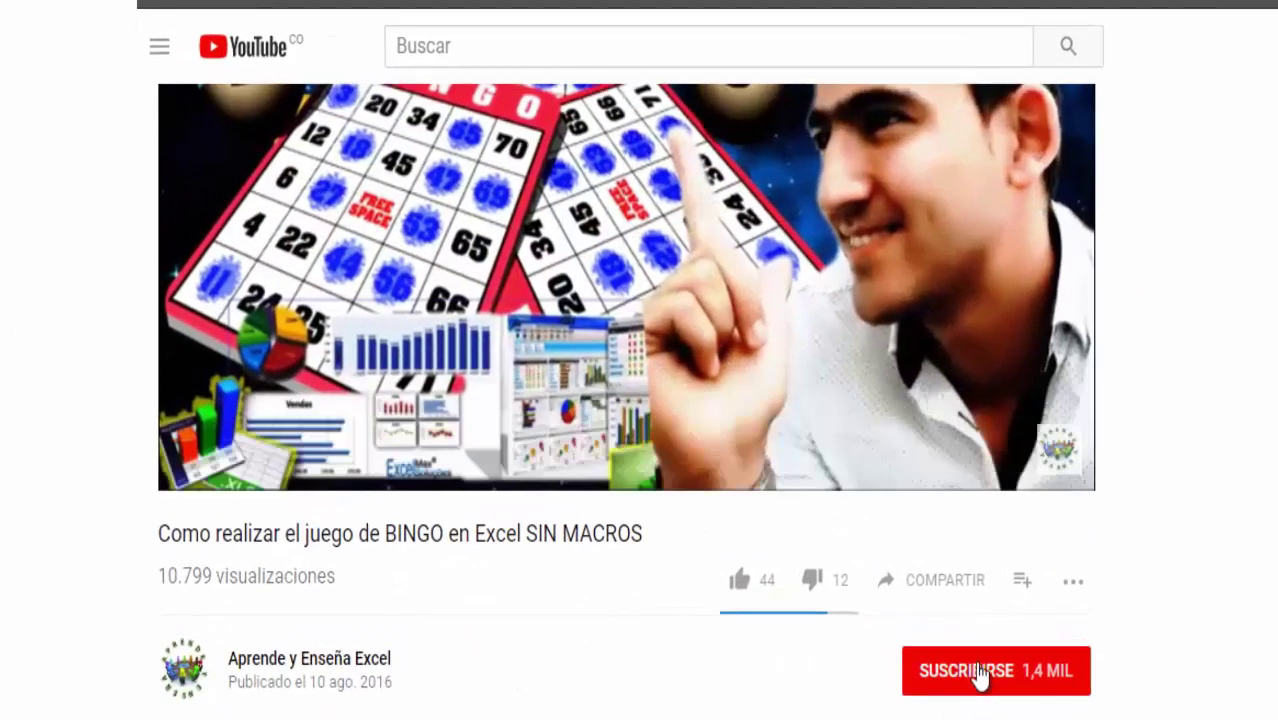
click(980, 675)
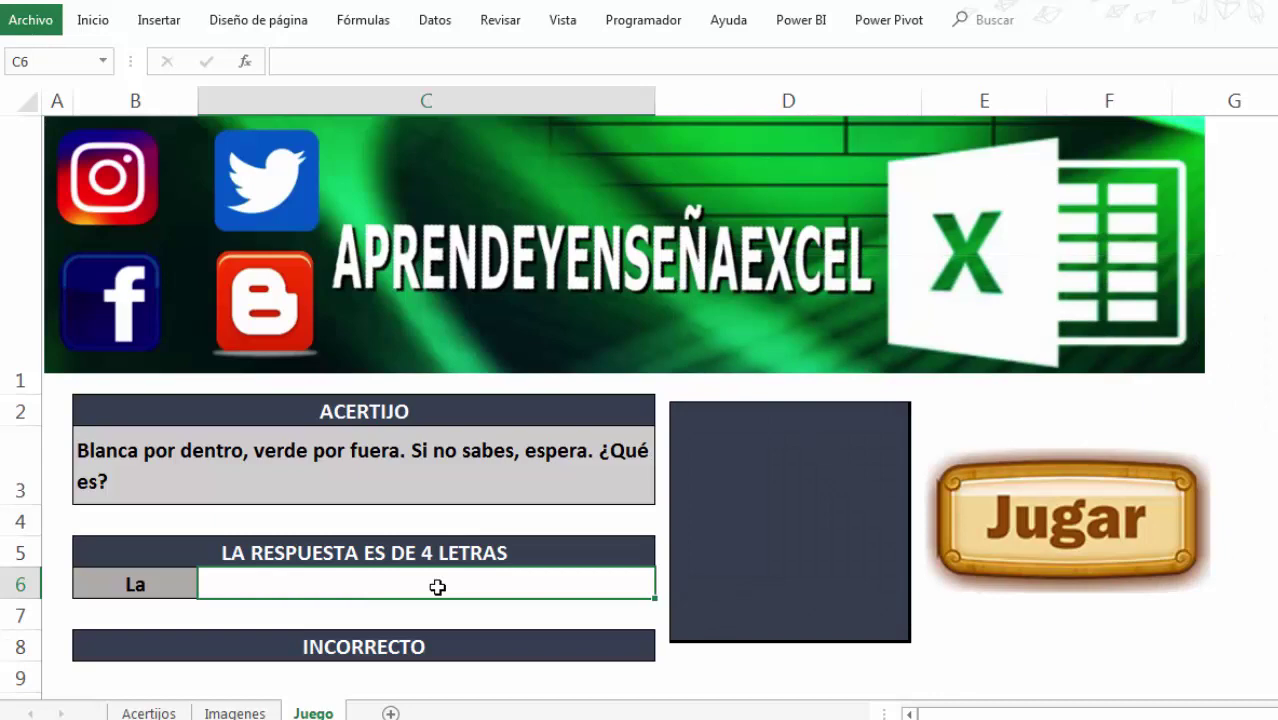
Enter PERA as the riddle answer in cell C6 of the Juego sheet.
text(PERA)
key(Return)
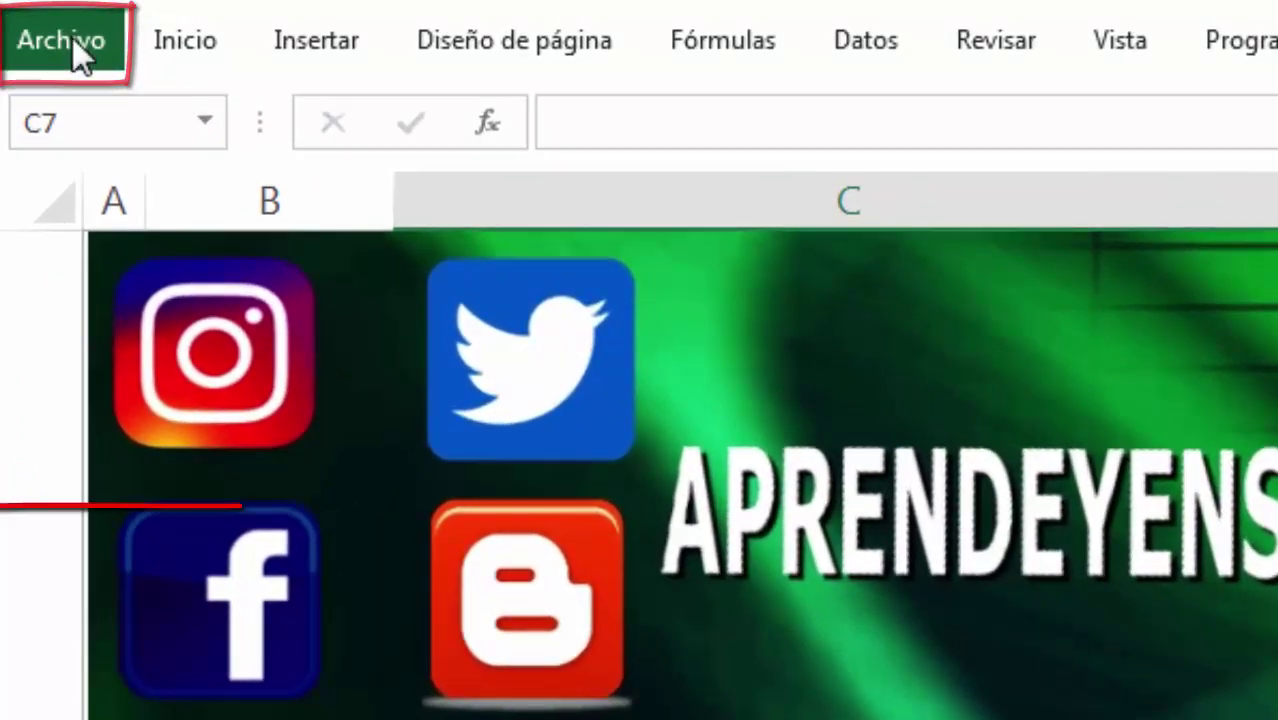
Save a copy as 'Juego Adivinanzas' in the Ejemplo folder and bring up the file-type list.
click(74, 55)
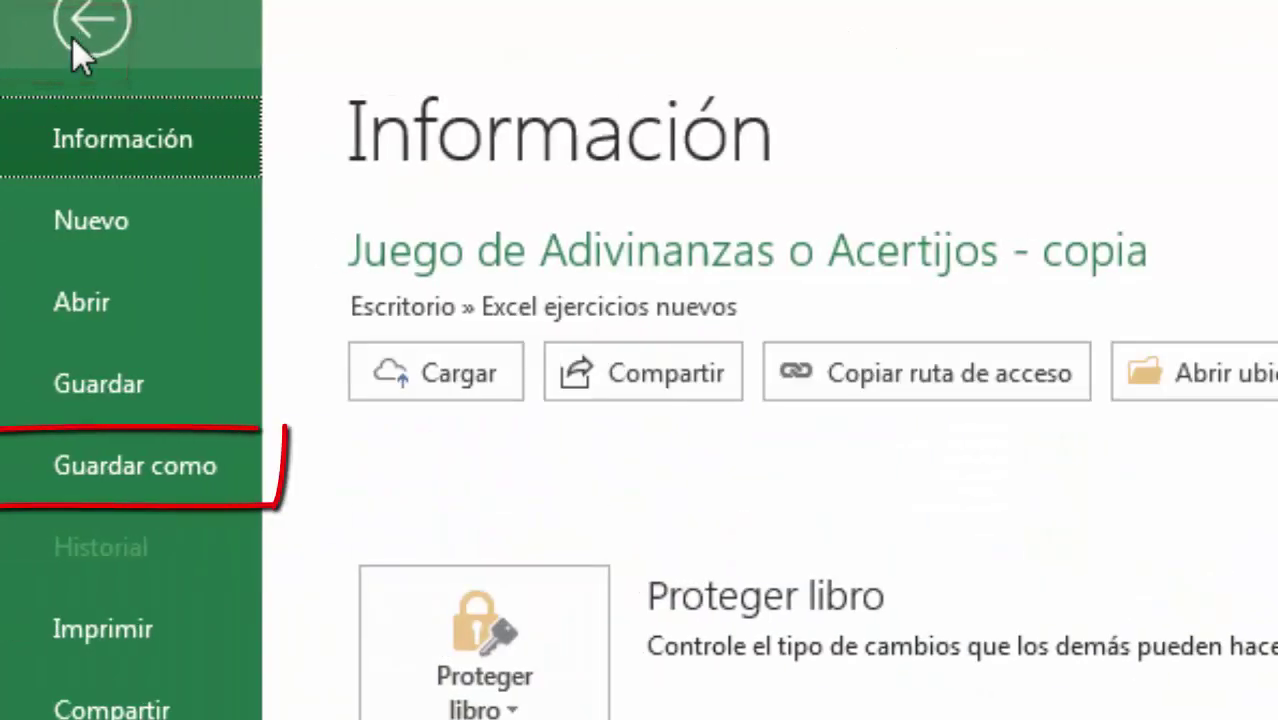
click(196, 460)
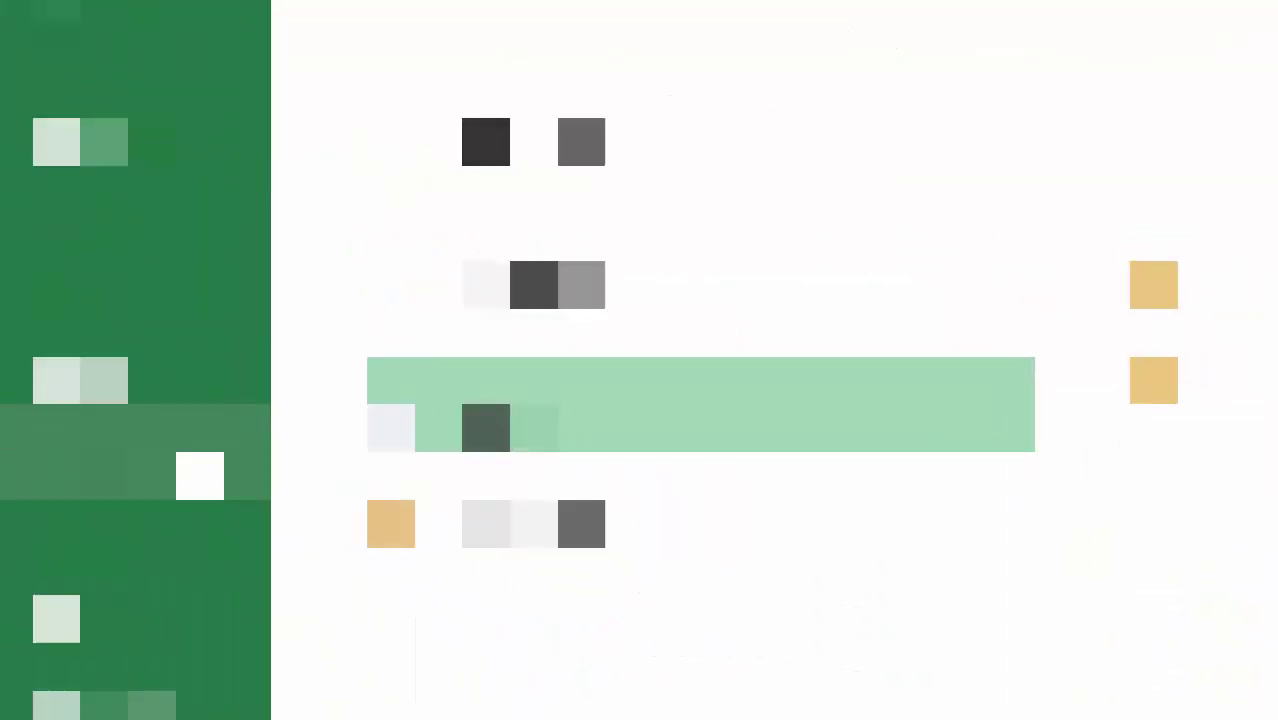
click(500, 405)
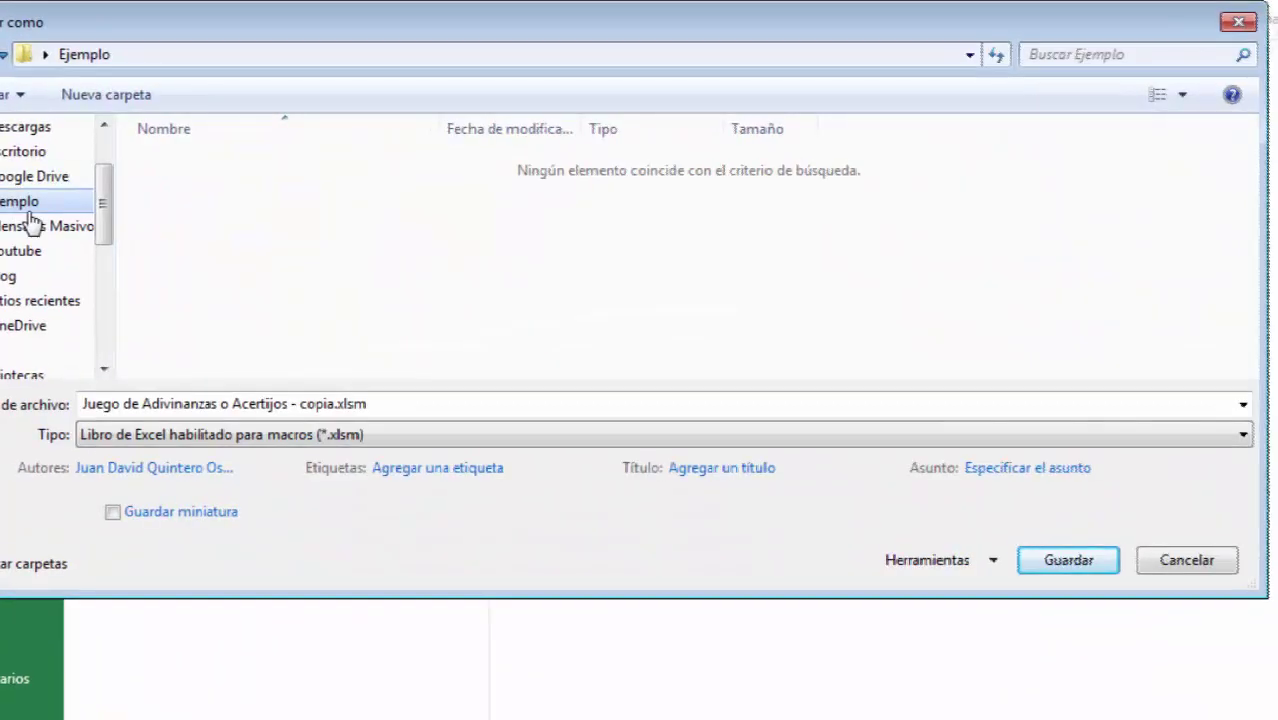
click(428, 403)
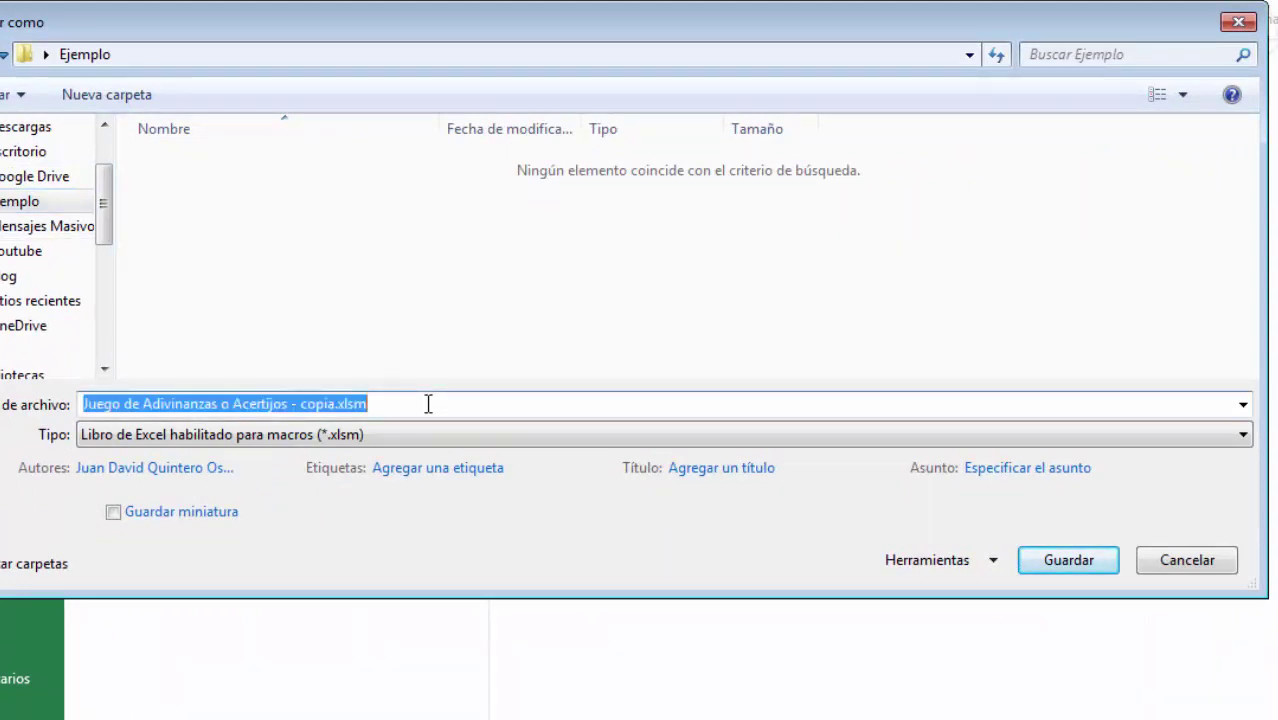
text(Adivinanzas)
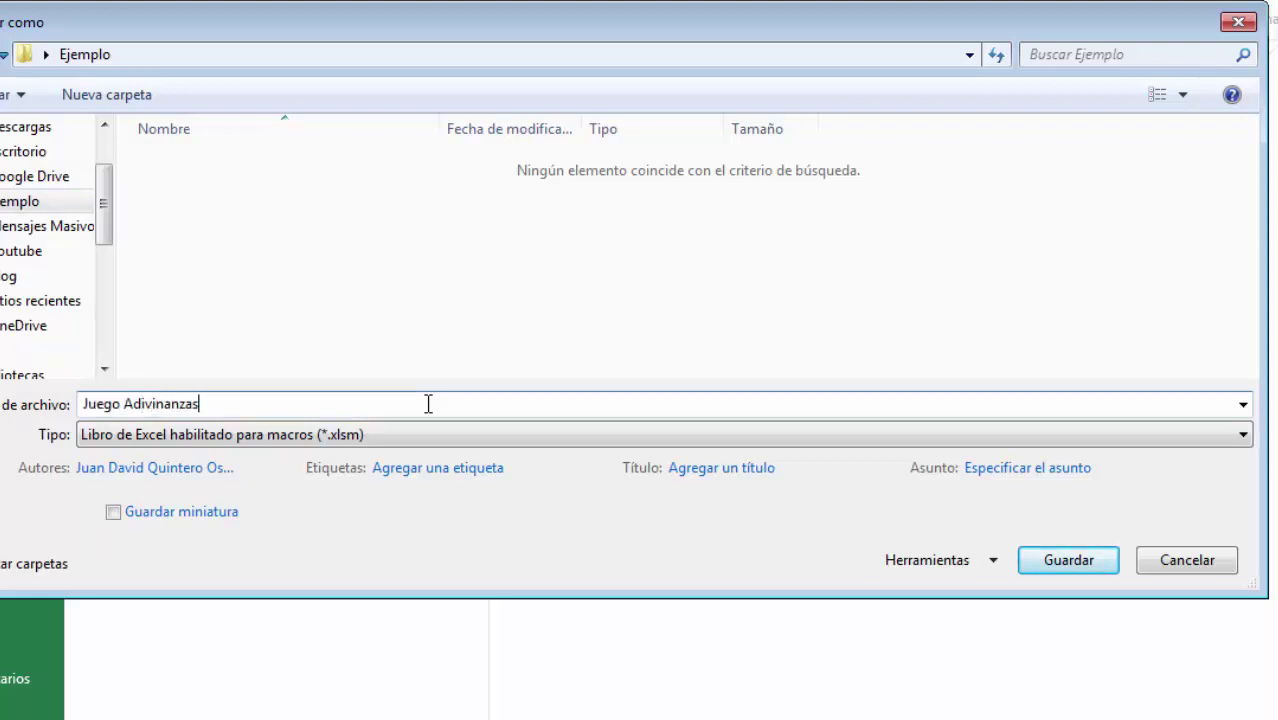
click(91, 443)
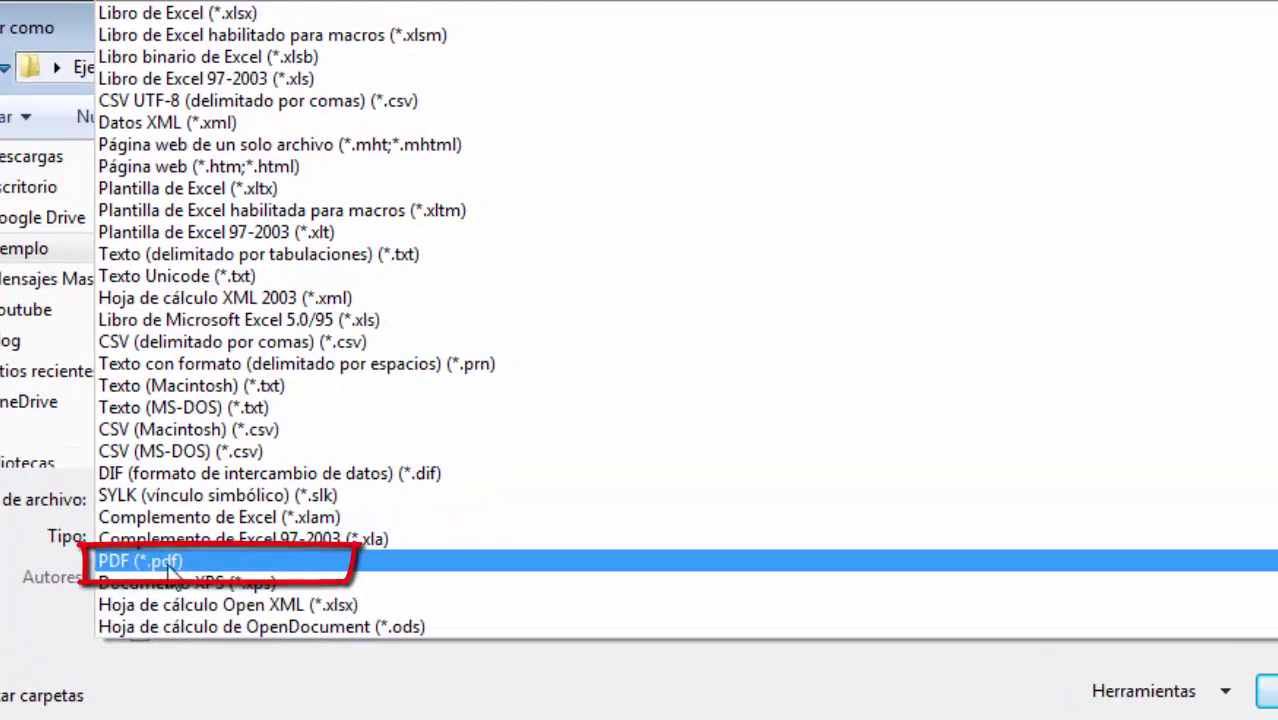
Save the copy as PDF so Juego Adivinanzas.pdf opens in Acrobat Reader.
click(190, 566)
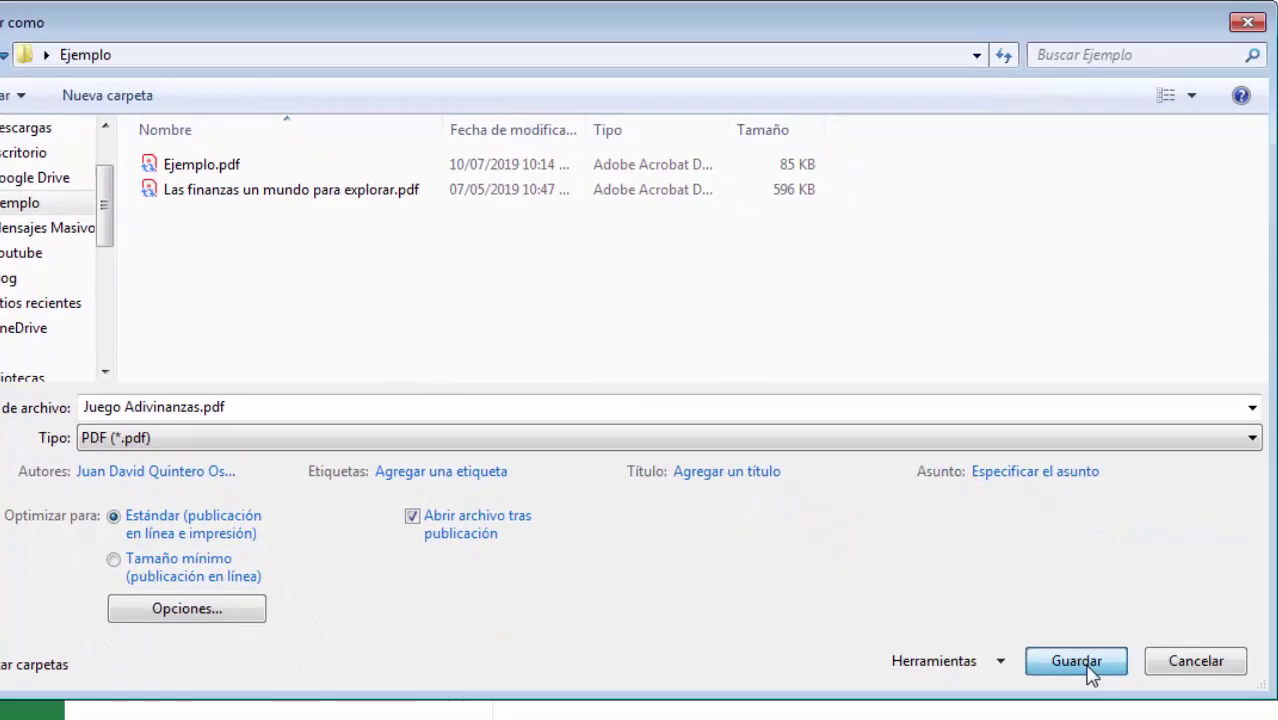
click(1083, 667)
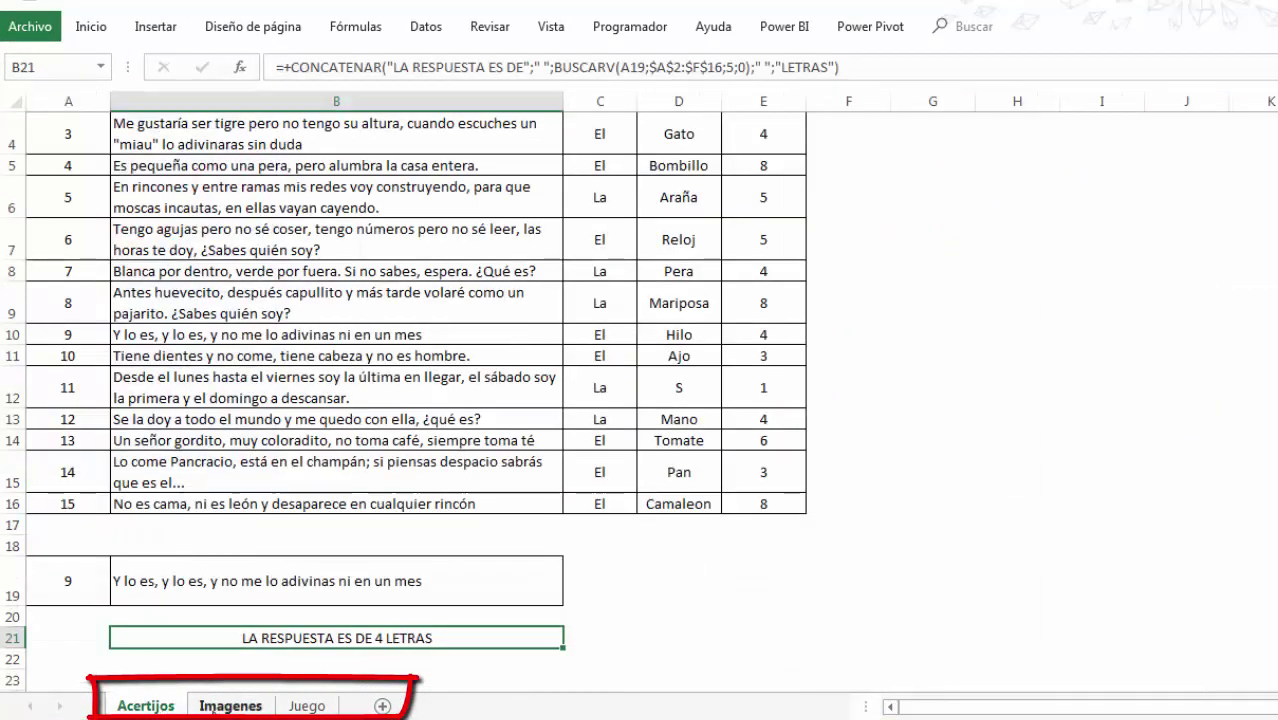
Go back to Excel's Juego sheet with the answered pear riddle.
click(312, 708)
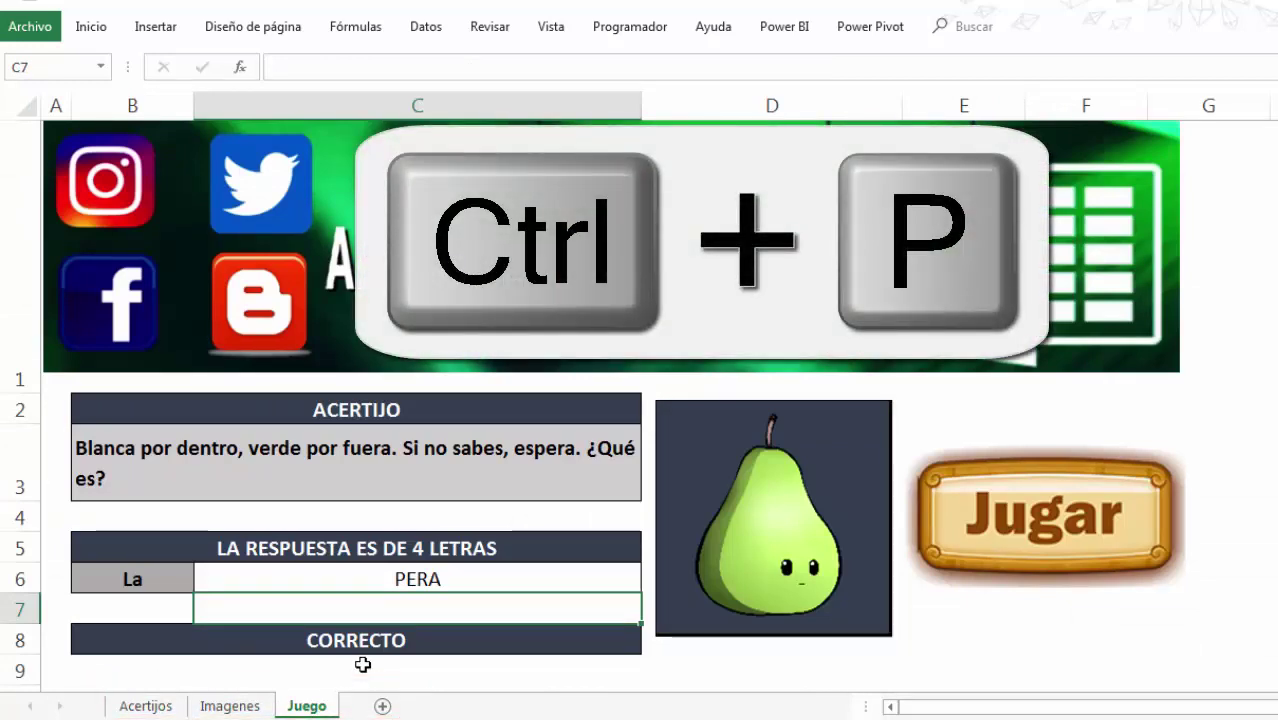
In print settings, switch from 'Imprimir hojas activas' to 'Imprimir todo el libro'.
key(ctrl+p)
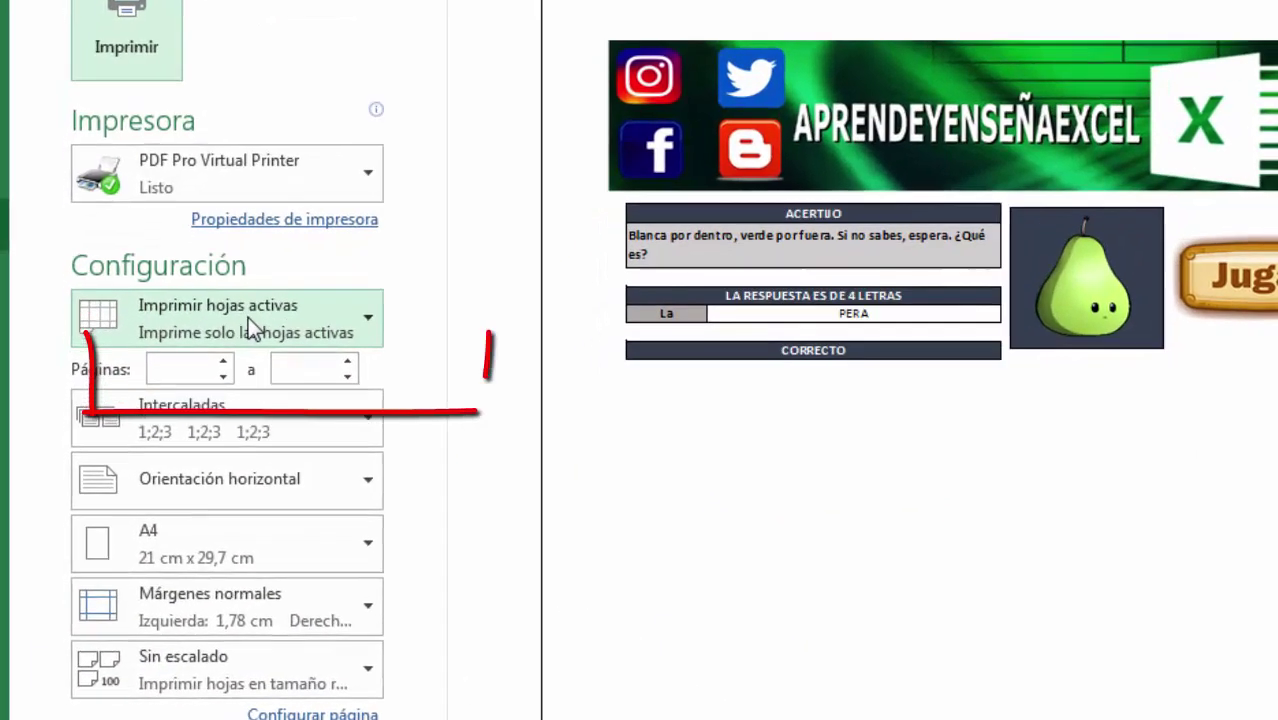
click(218, 381)
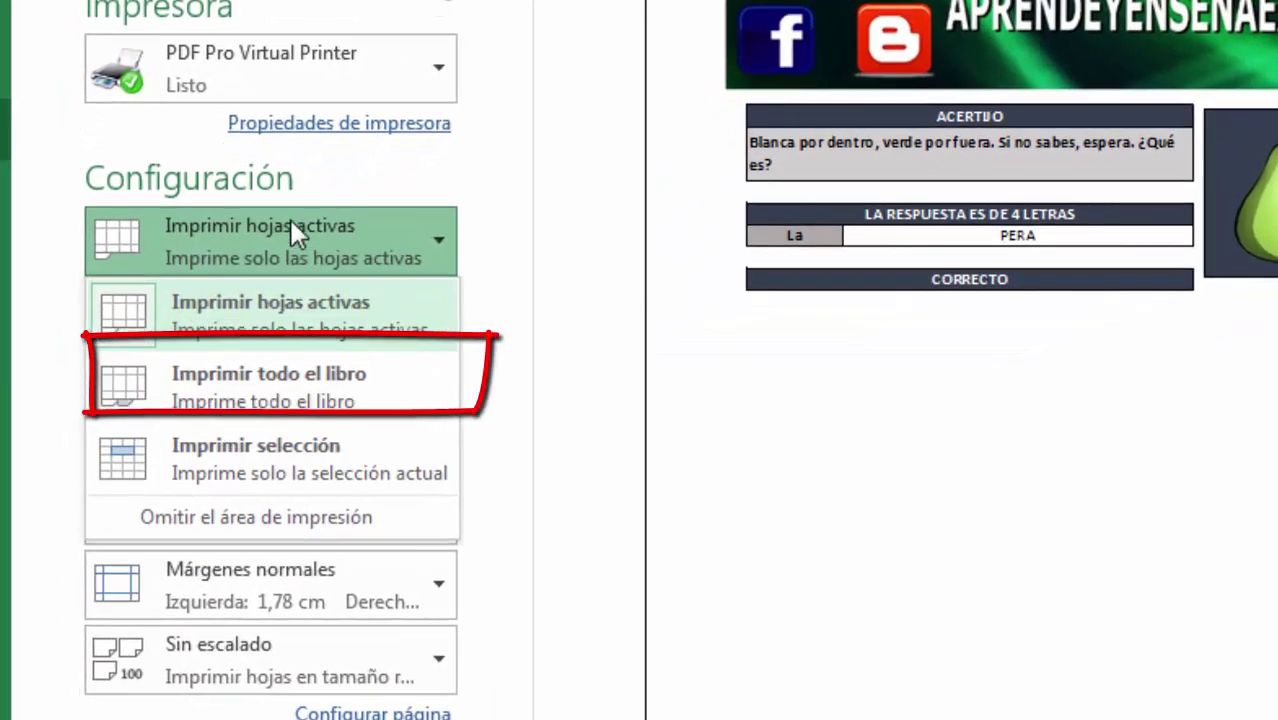
click(277, 377)
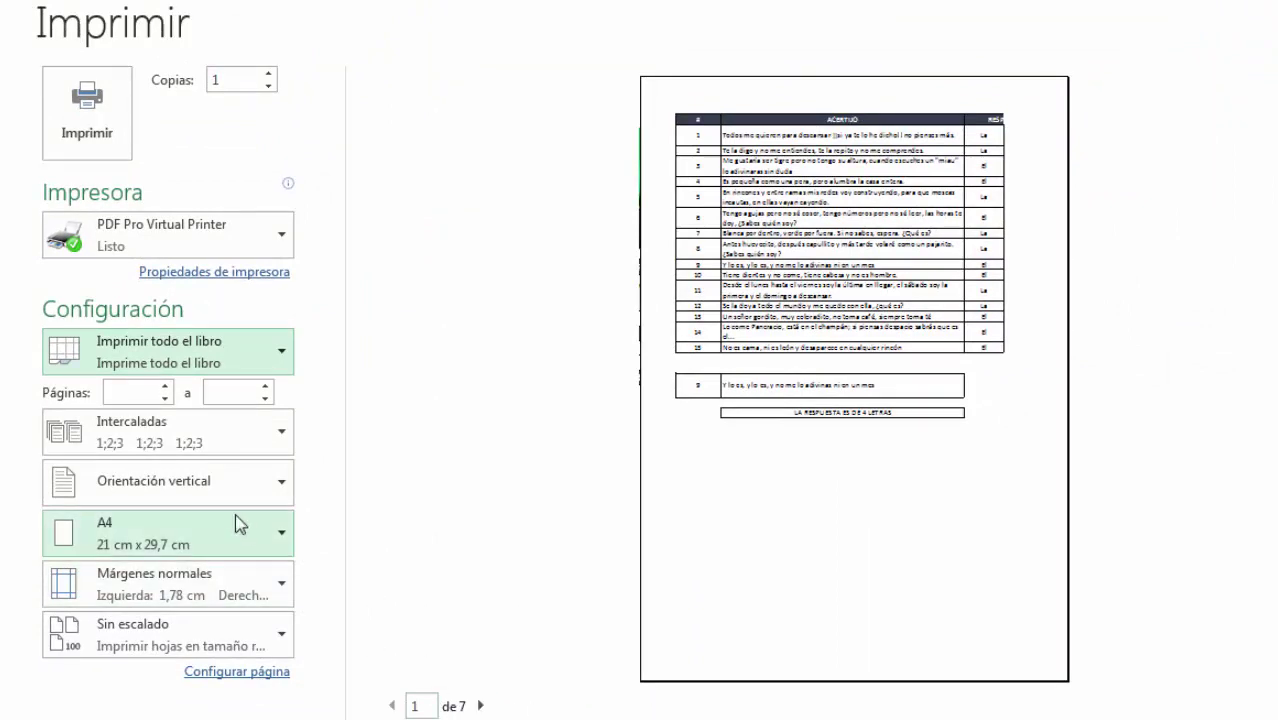
Page through the preview to page 7 and back to page 1.
click(481, 706)
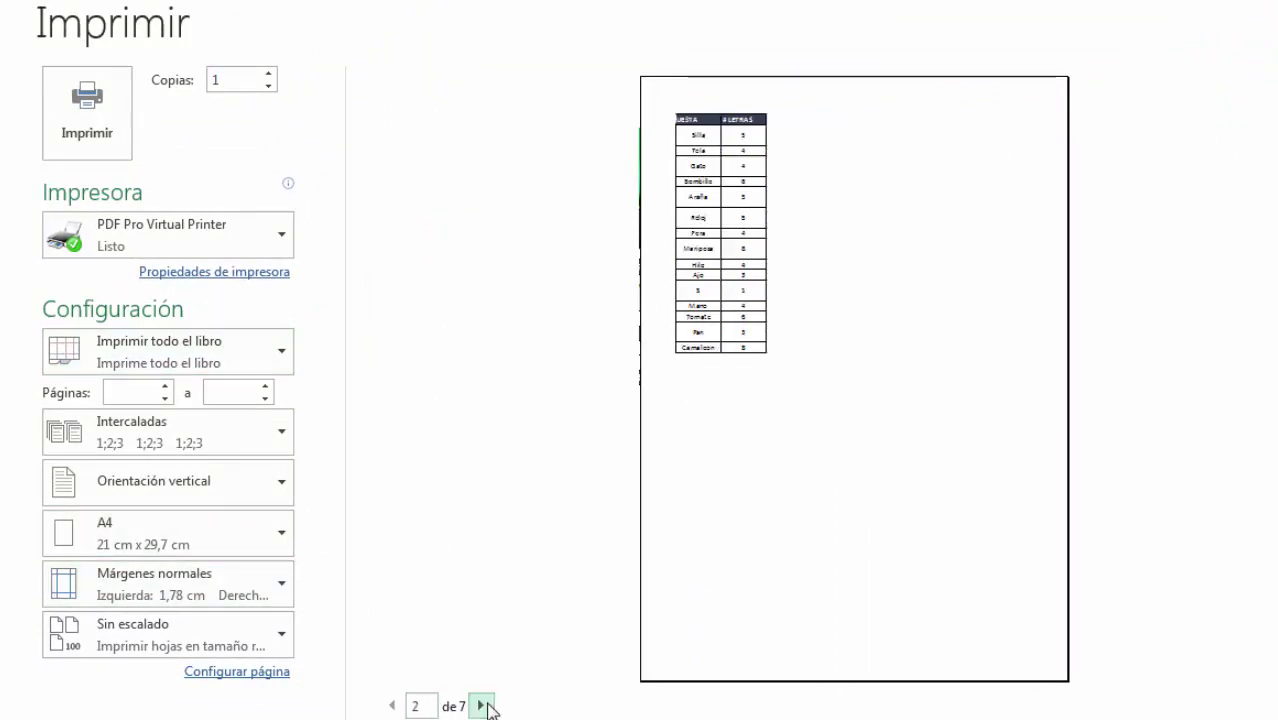
click(481, 706)
click(481, 706)
click(481, 706)
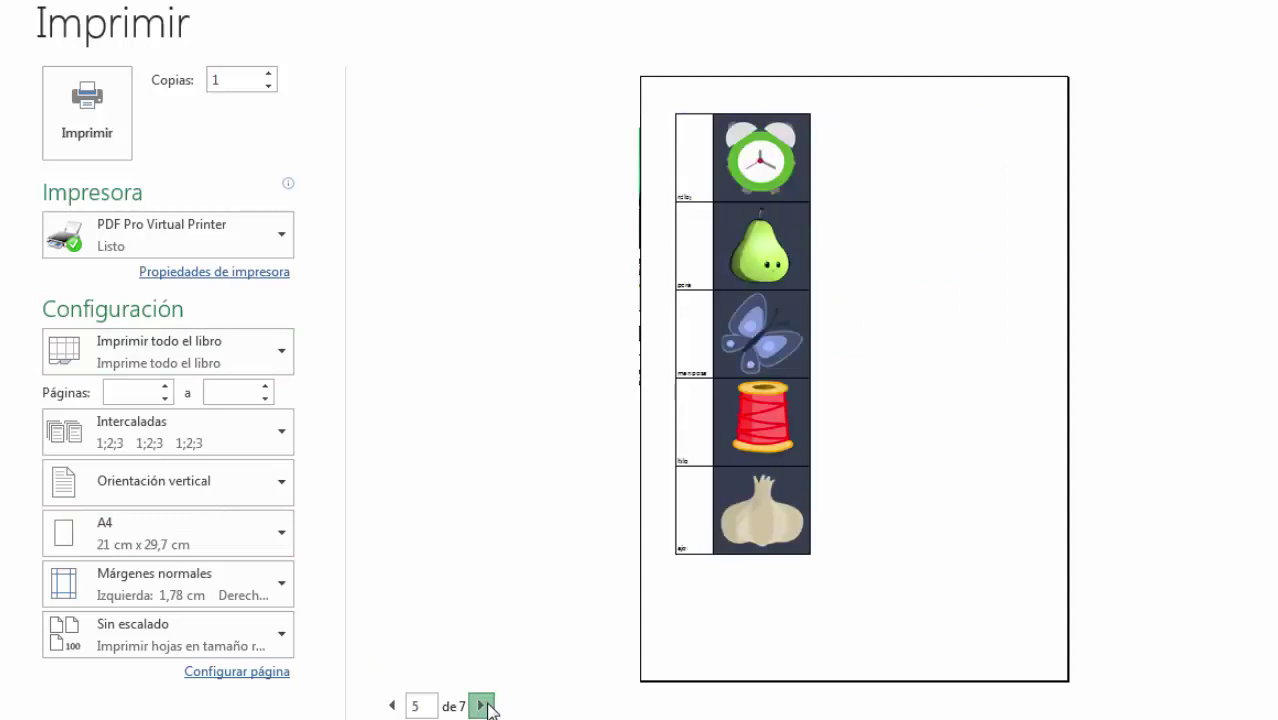
click(481, 706)
click(481, 706)
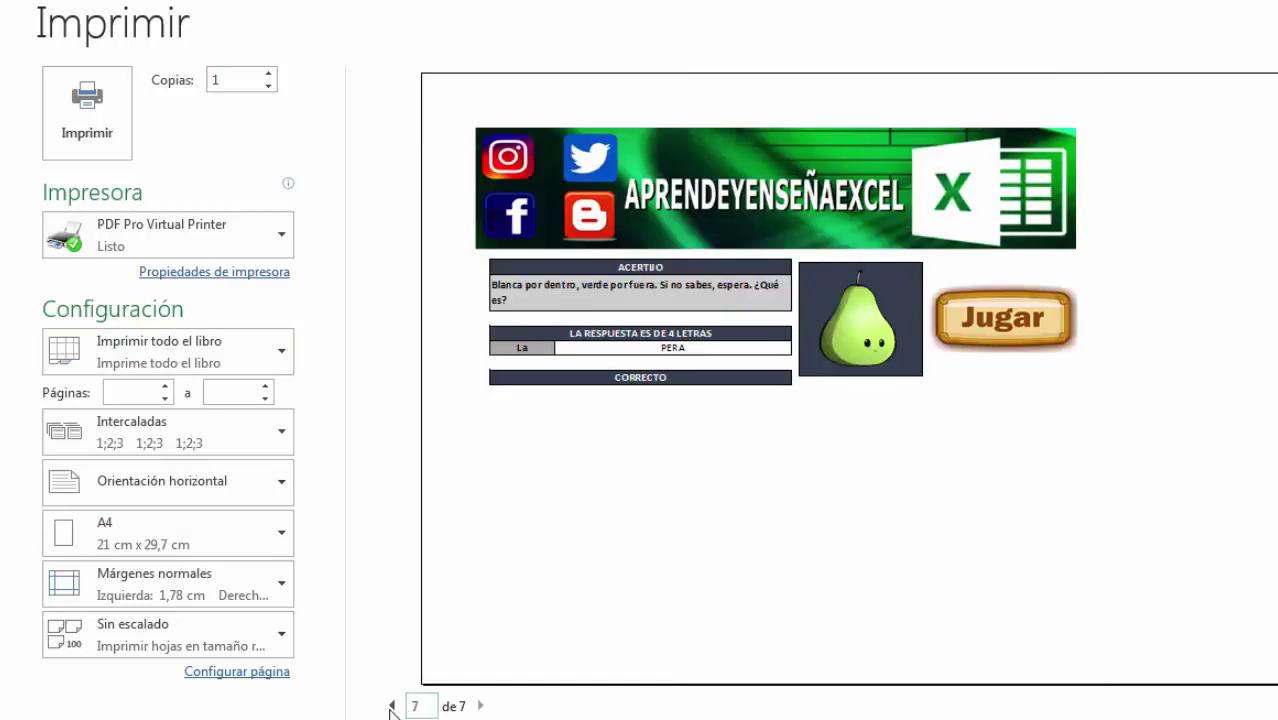
click(391, 706)
click(391, 706)
click(391, 706)
click(391, 706)
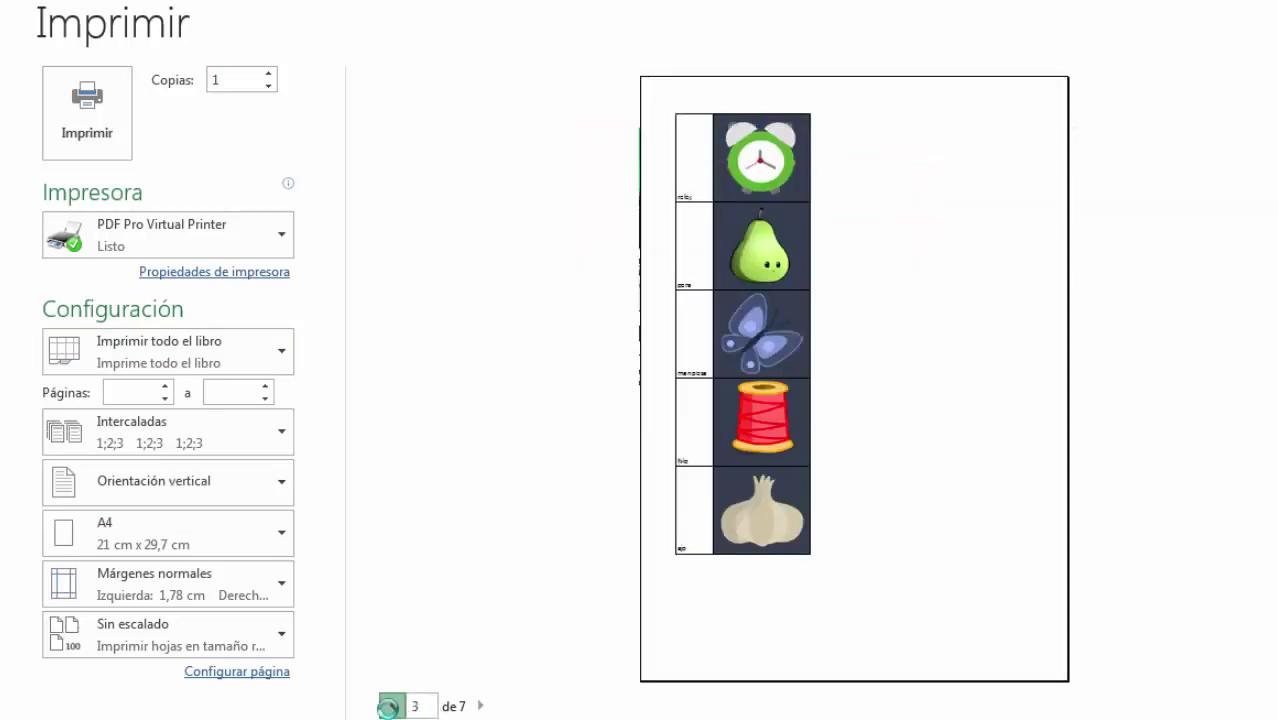
click(391, 706)
click(391, 706)
click(262, 240)
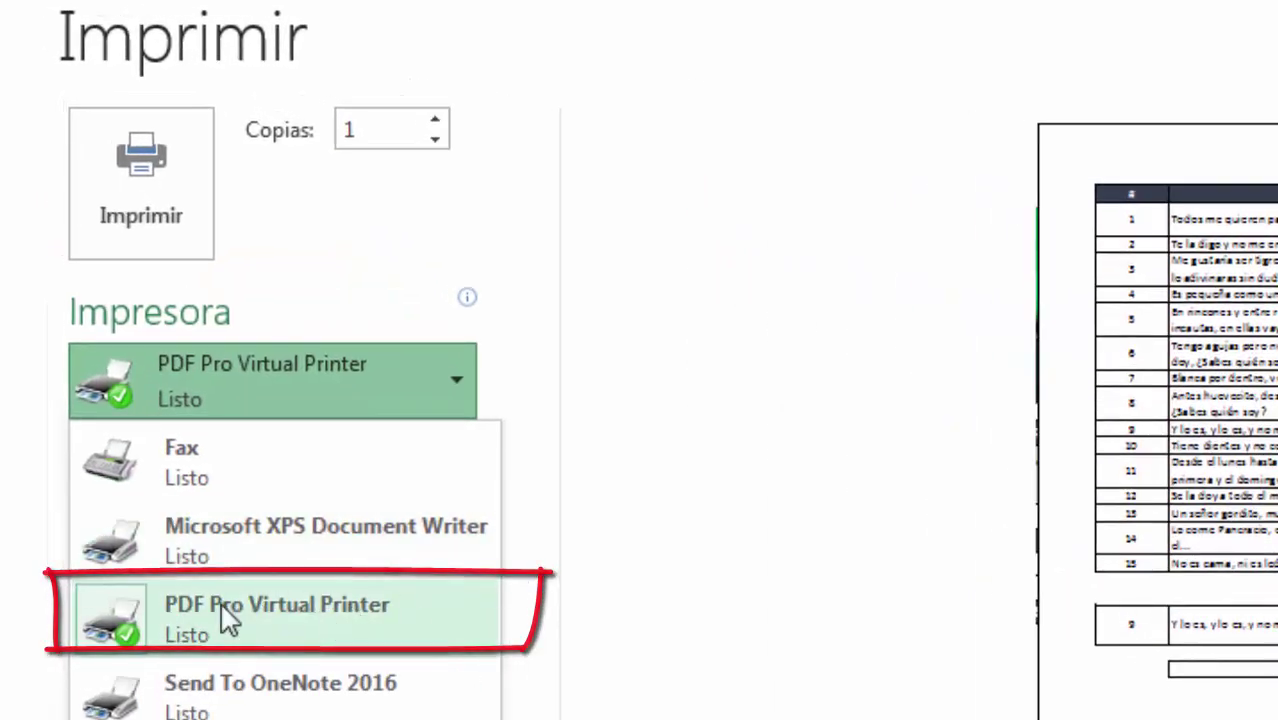
Print the workbook to PDF Pro Virtual Printer, saving it as 'Juego 2' in Ejemplo.
click(222, 604)
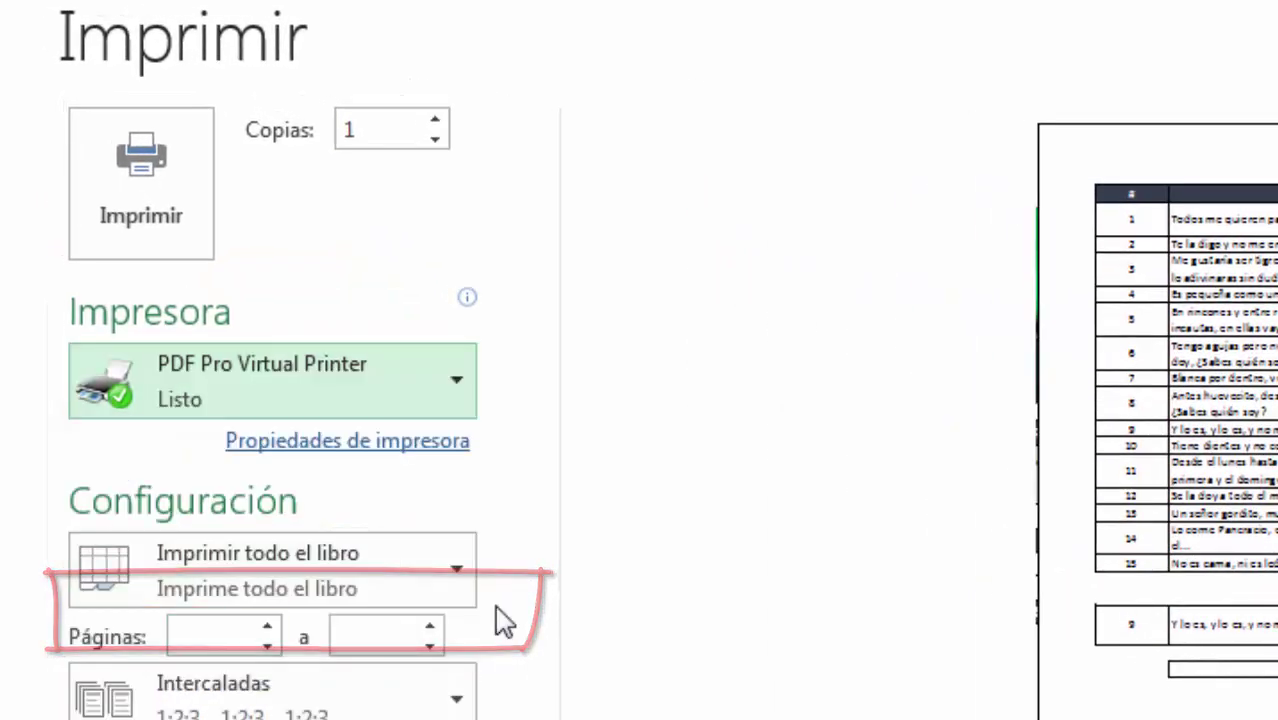
click(172, 208)
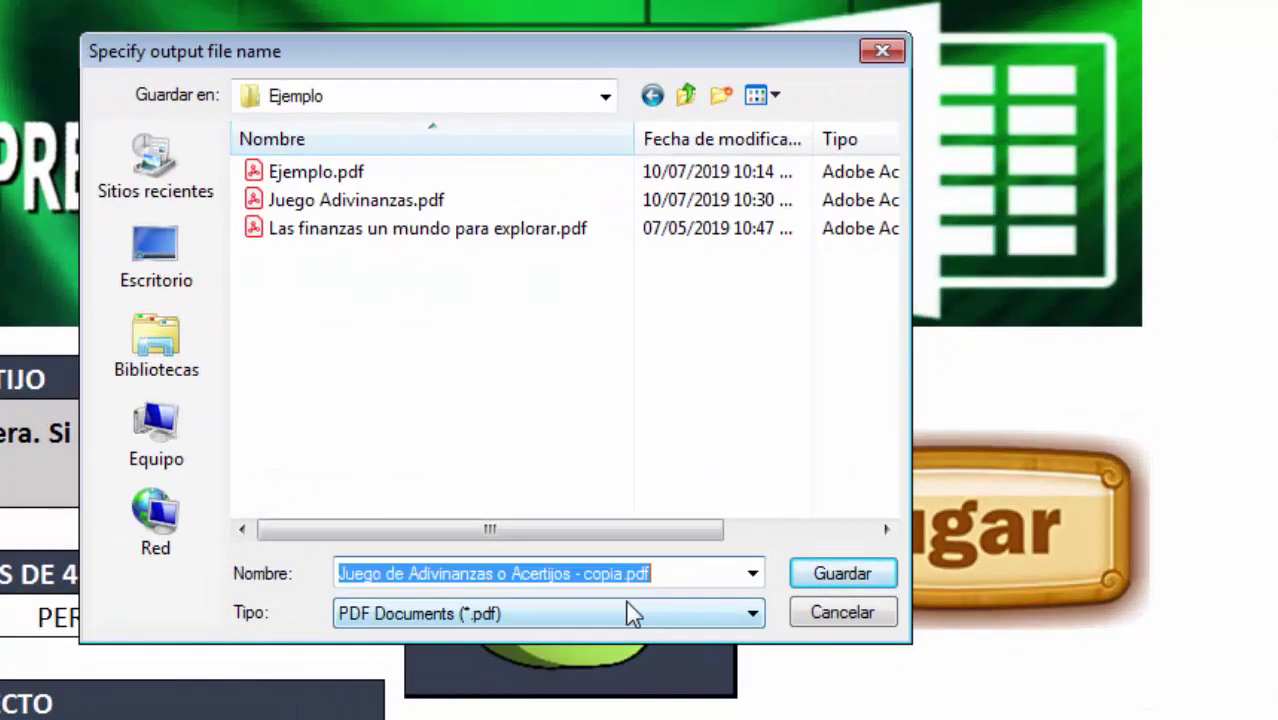
text(Juego )
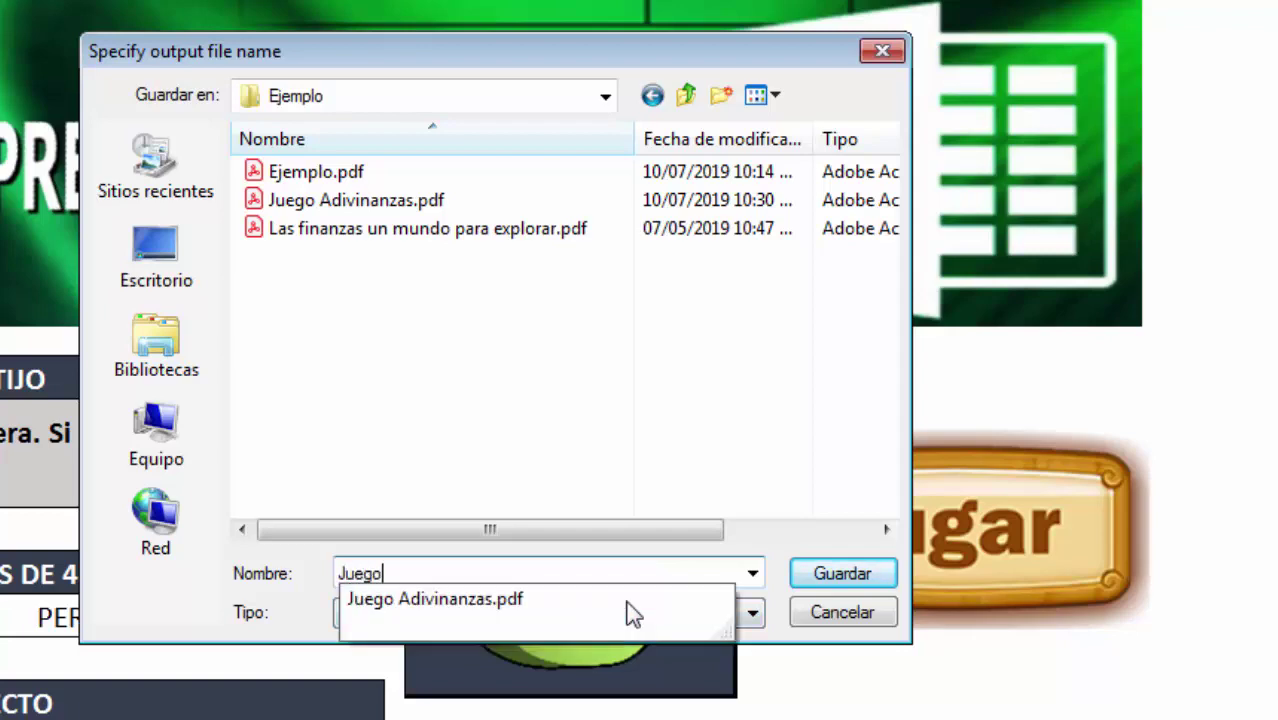
text(2)
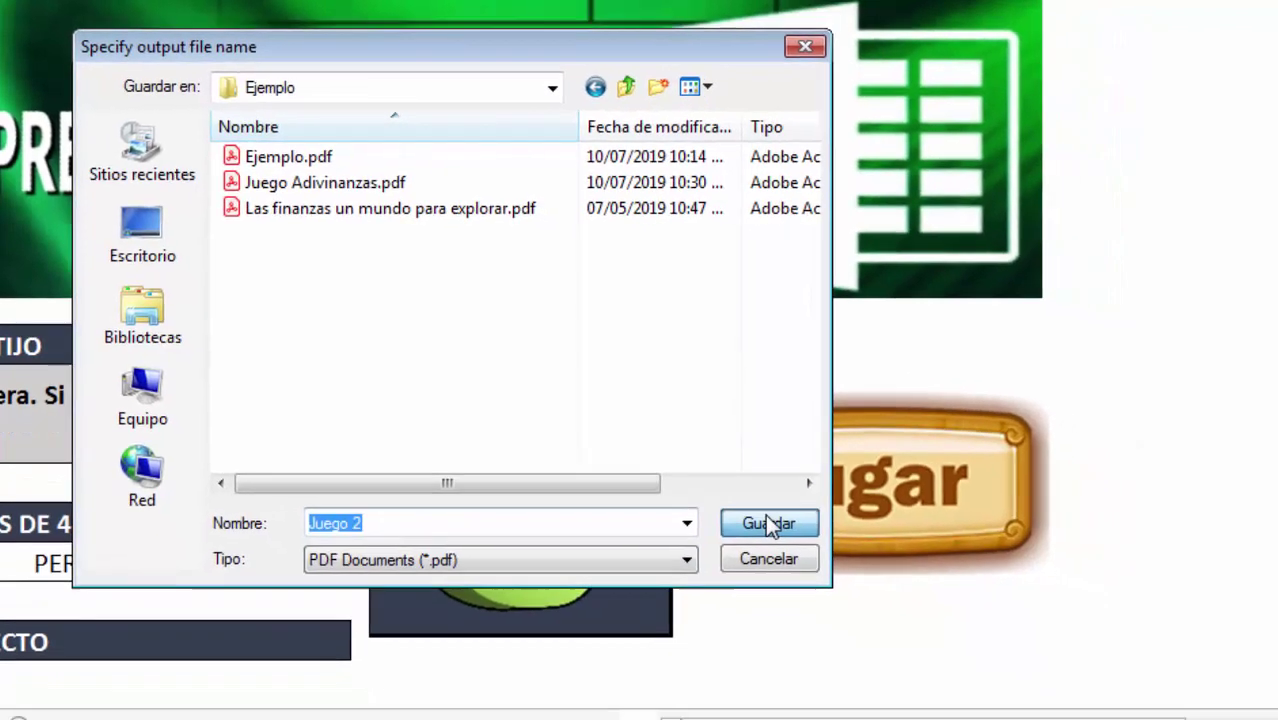
click(770, 524)
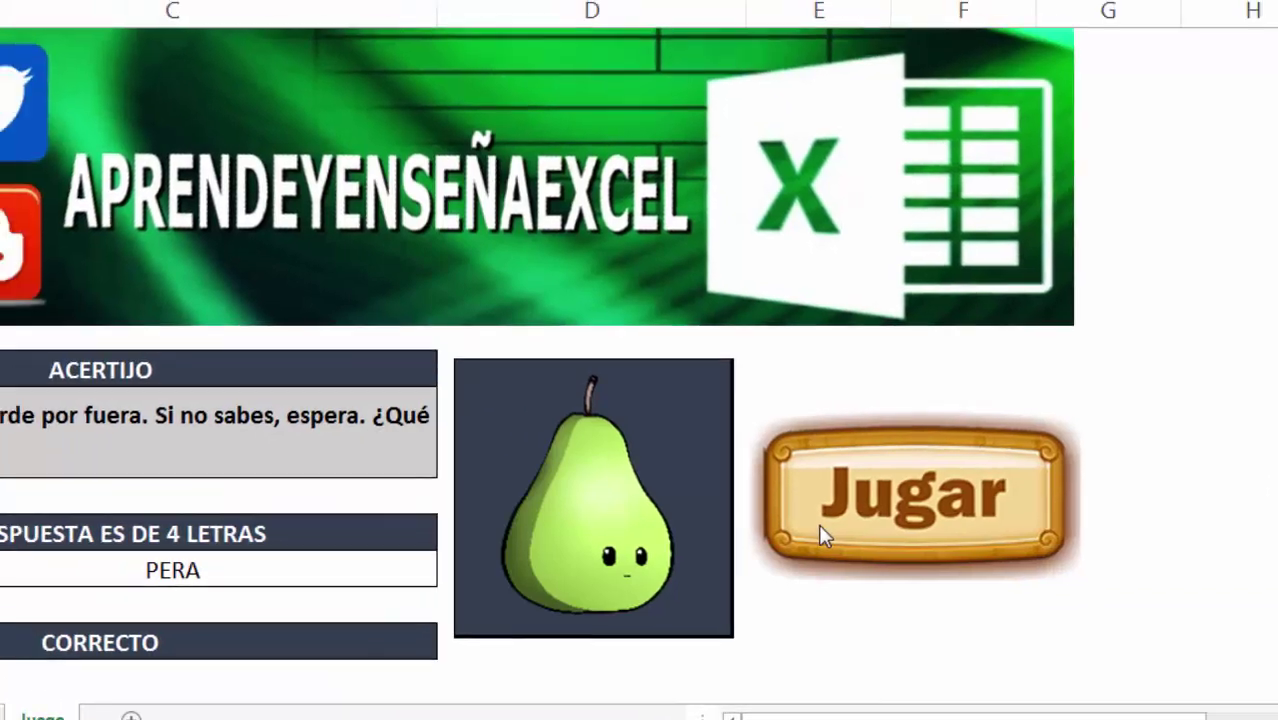
Scroll through all 7 pages of Juego 2.pdf in Acrobat Reader to the final game page.
scroll(815, 522, down, 5)
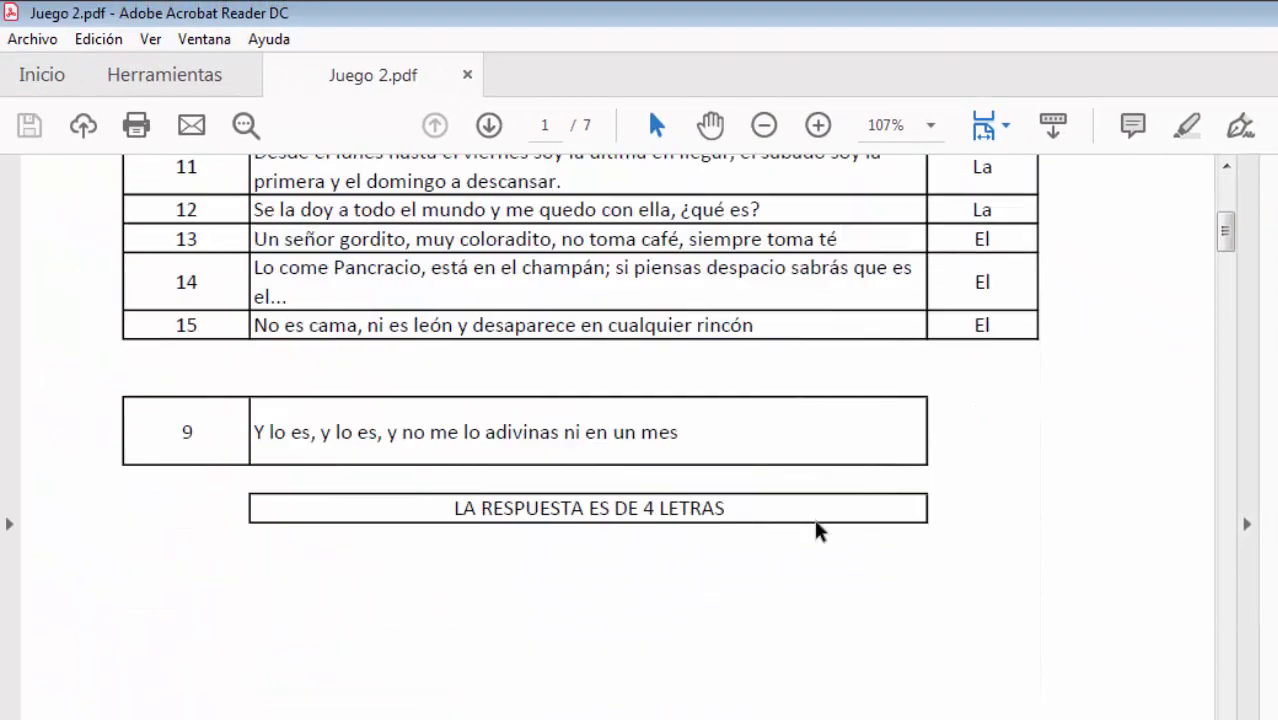
scroll(815, 528, down, 5)
scroll(815, 560, down, 5)
scroll(815, 605, down, 5)
scroll(818, 630, down, 5)
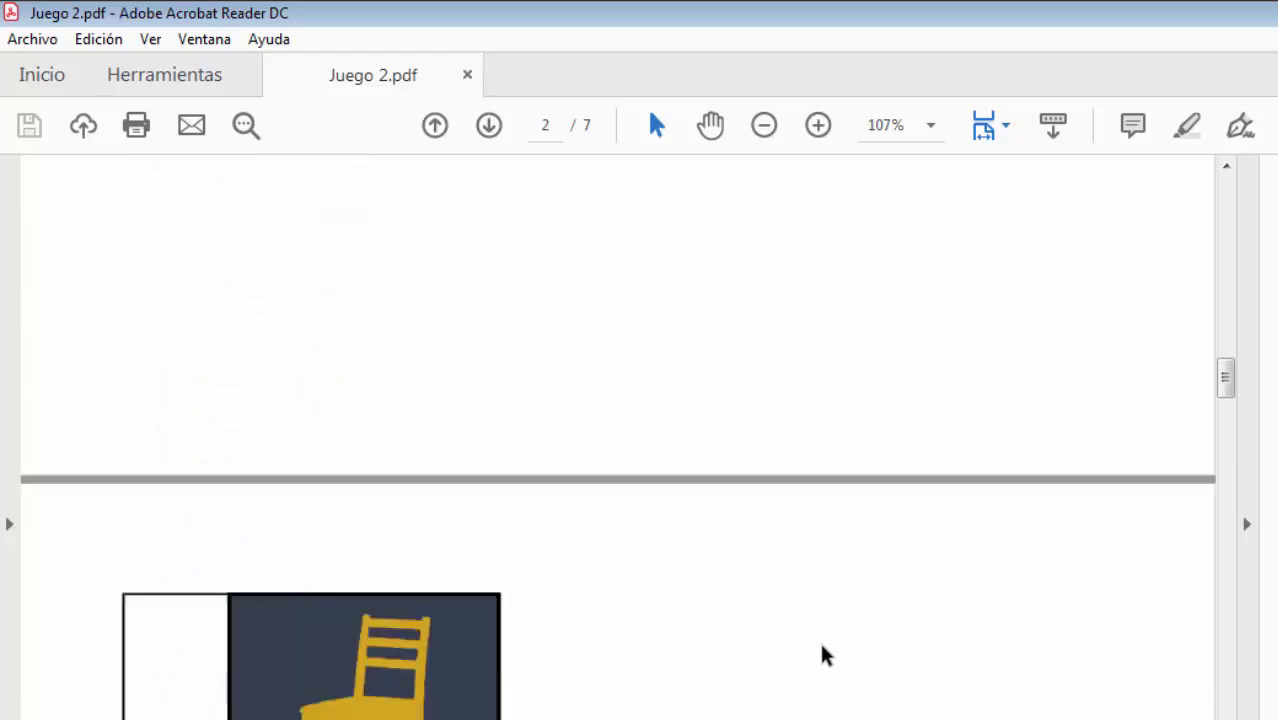
scroll(818, 680, down, 5)
scroll(820, 710, down, 5)
scroll(825, 716, down, 5)
scroll(617, 437, down, 5)
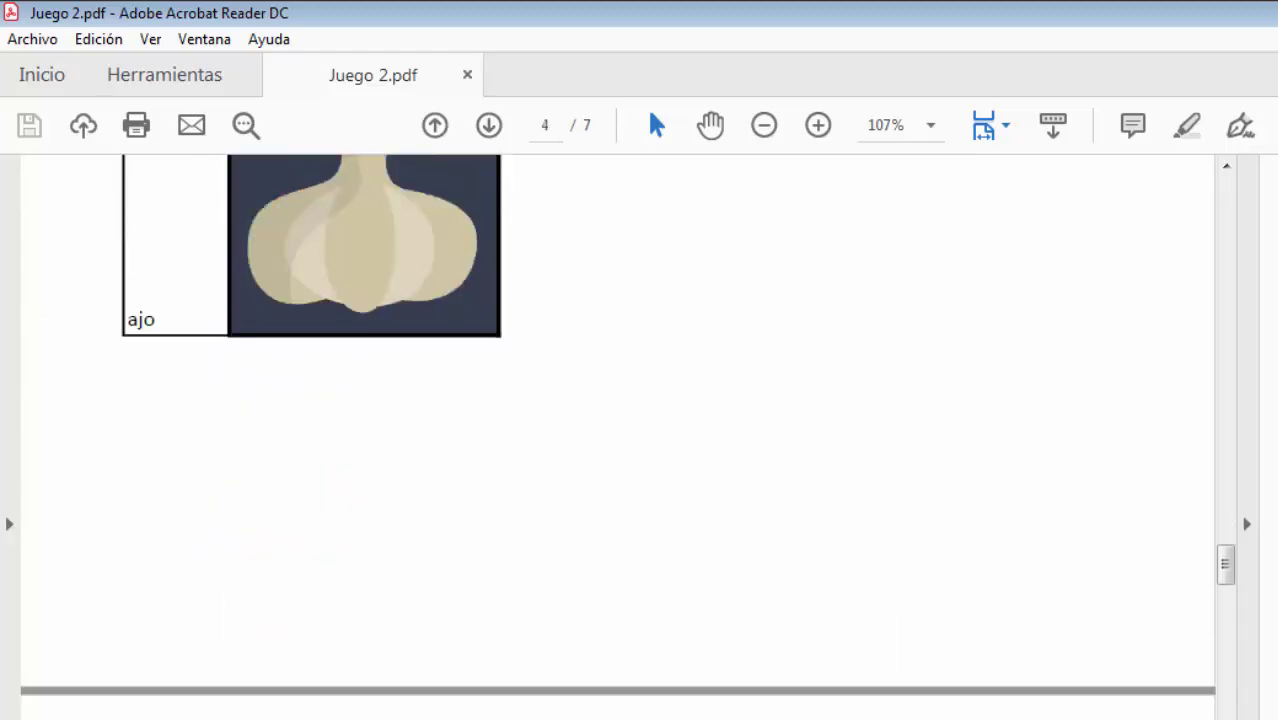
scroll(617, 437, down, 5)
scroll(617, 437, down, 5)
scroll(617, 437, down, 5)
scroll(617, 437, down, 5)
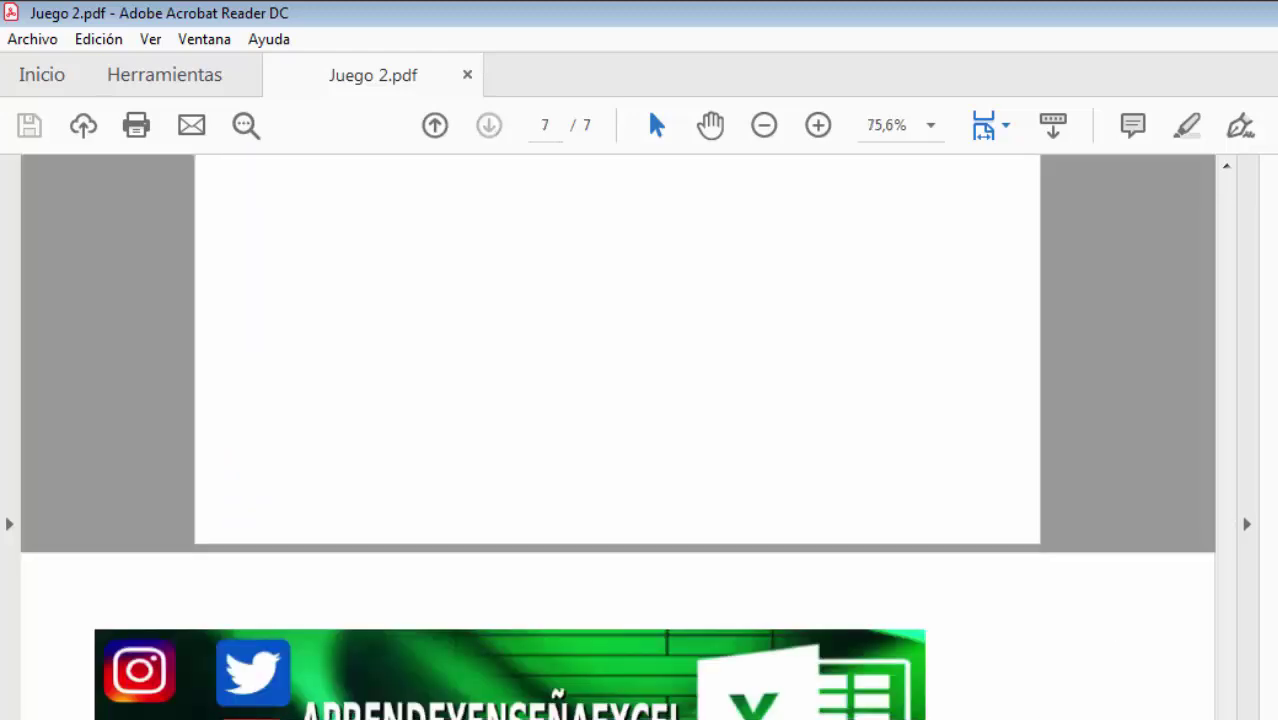